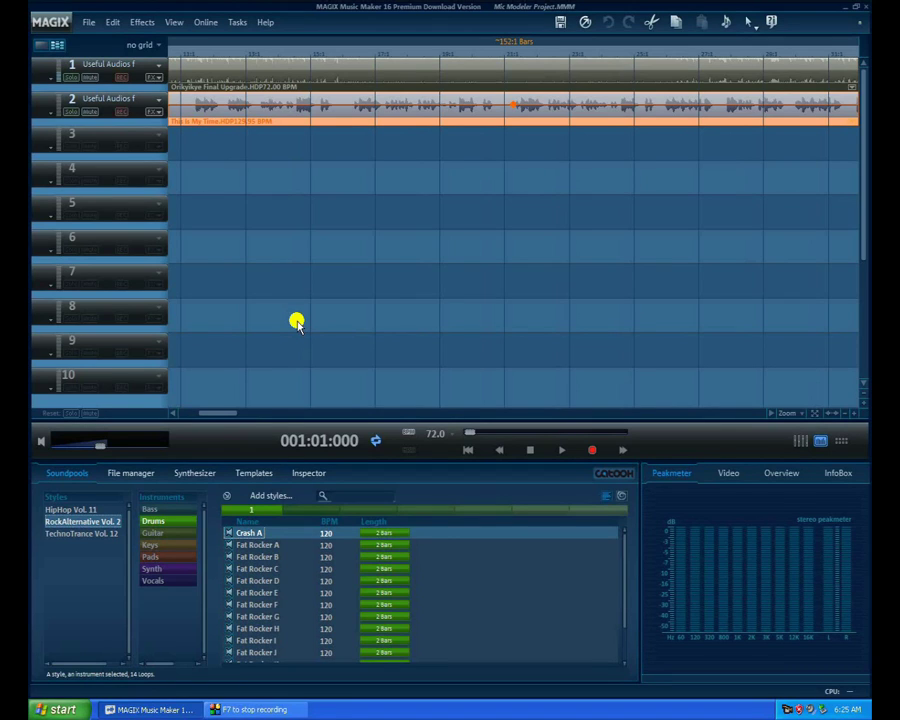
Step: Open the mixer and track 2's Antares Microphone Modeler, and move the plug-in window clear of that channel strip
scroll(297, 322, left, 5)
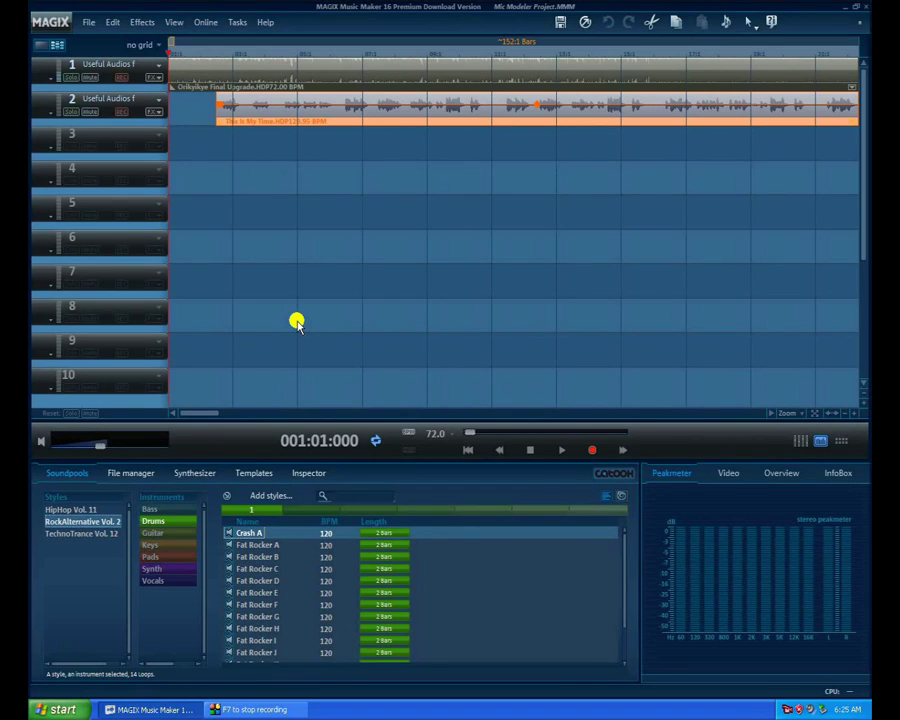
scroll(297, 322, right, 3)
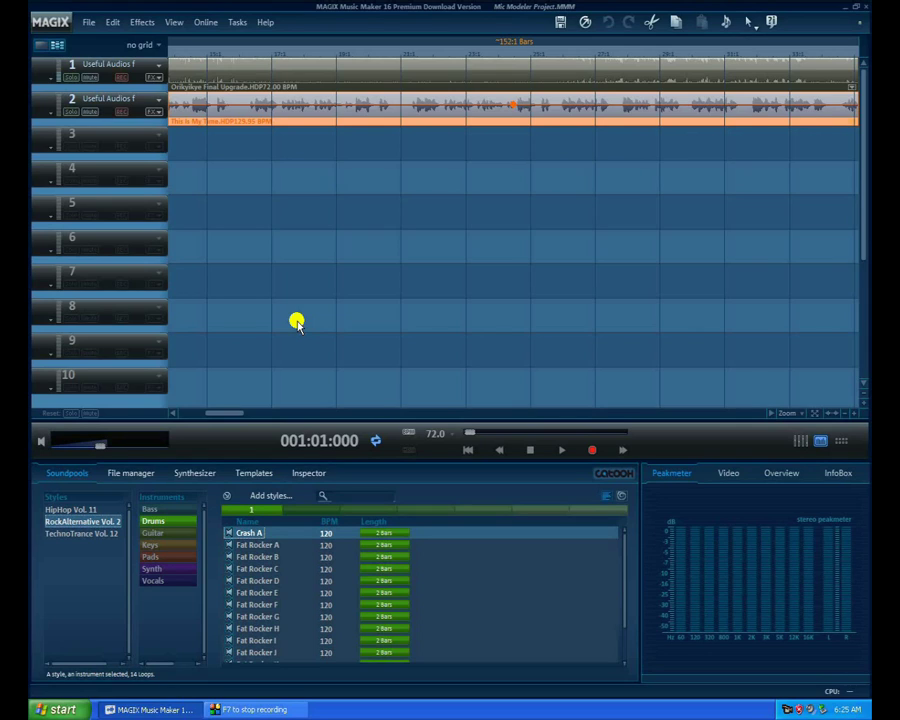
scroll(297, 322, right, 2)
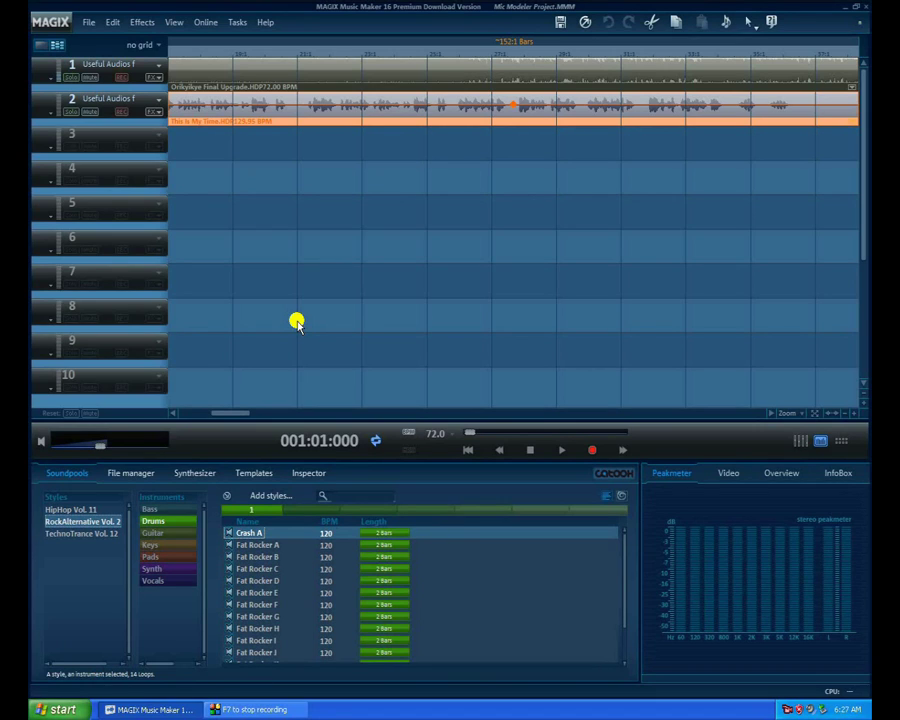
key(m)
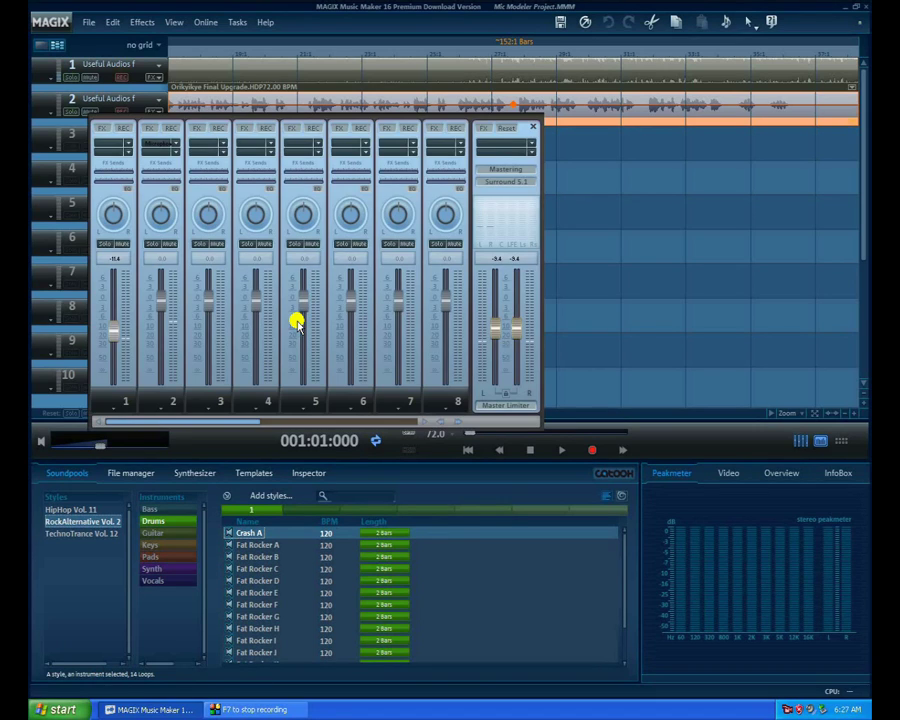
click(163, 143)
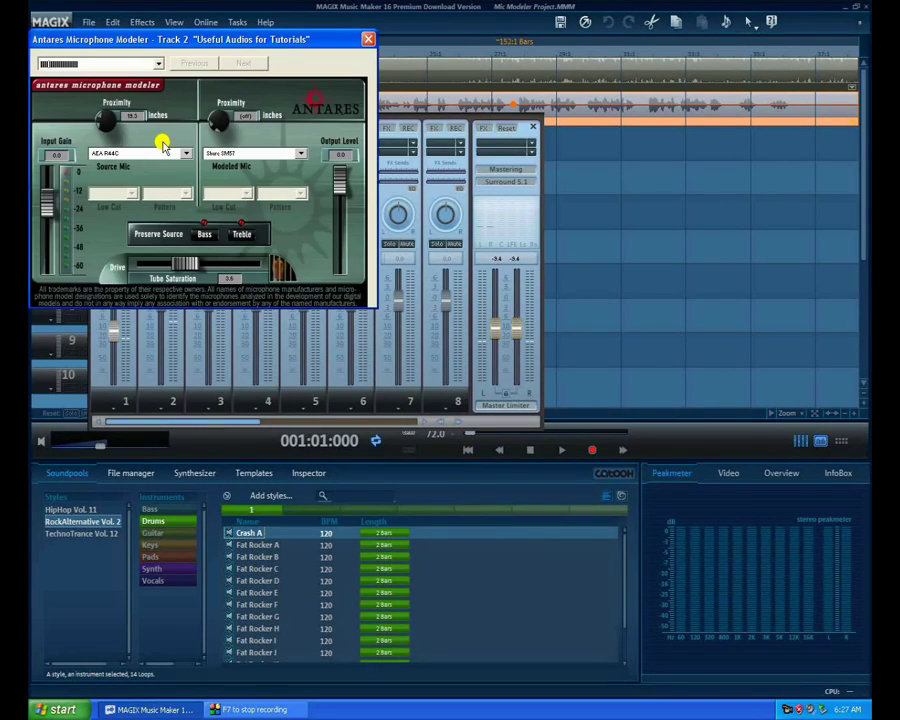
drag(287, 40, 440, 160)
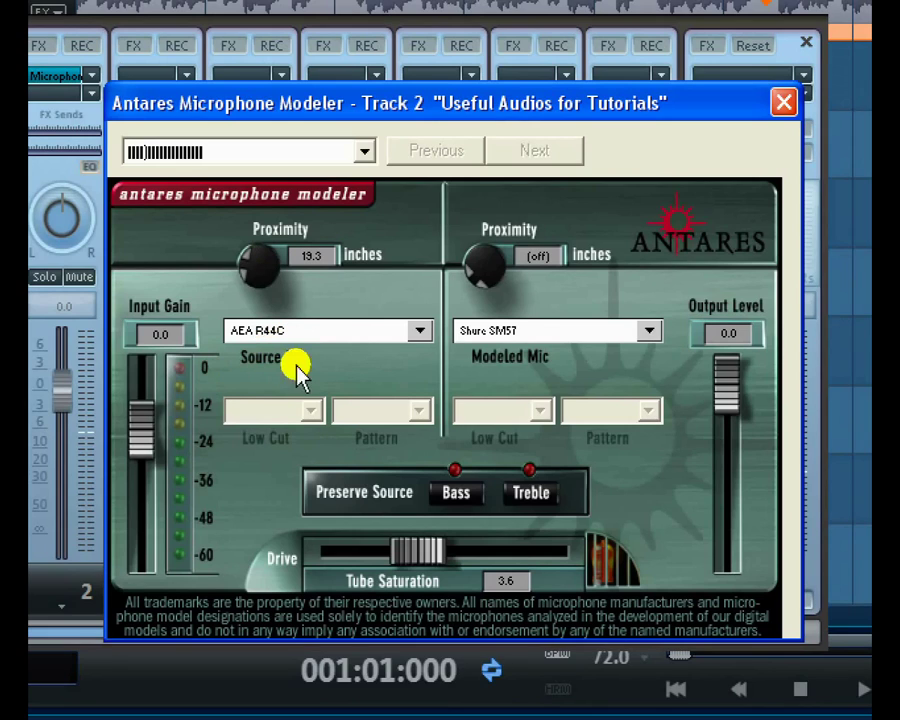
Step: Browse the source microphone brands offered in the Microphone Modeler, from Aea down to Oktava
click(421, 333)
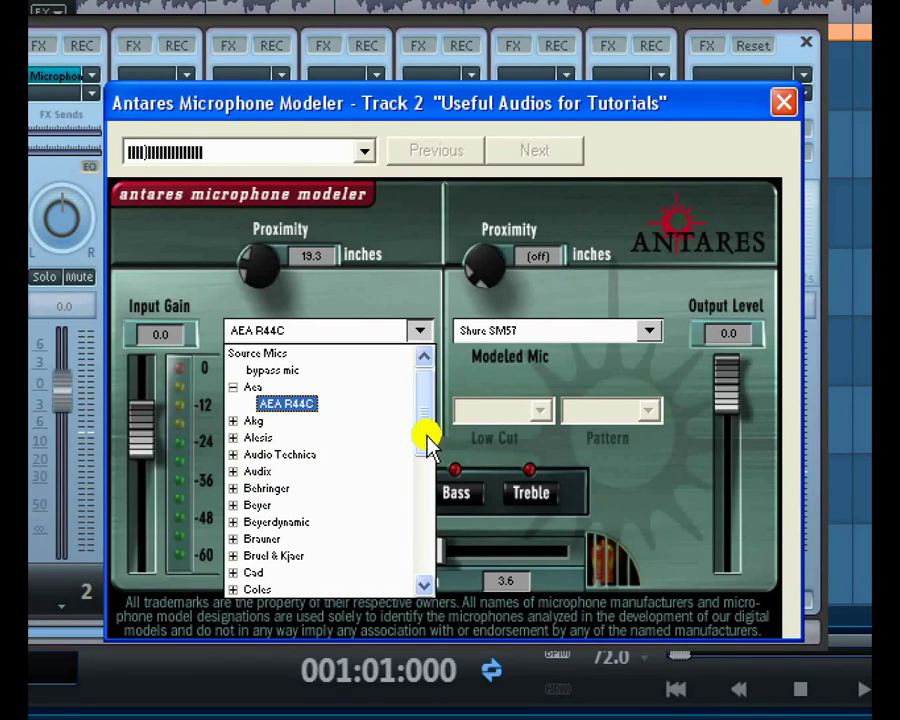
drag(427, 440, 410, 488)
scroll(378, 462, down, 1)
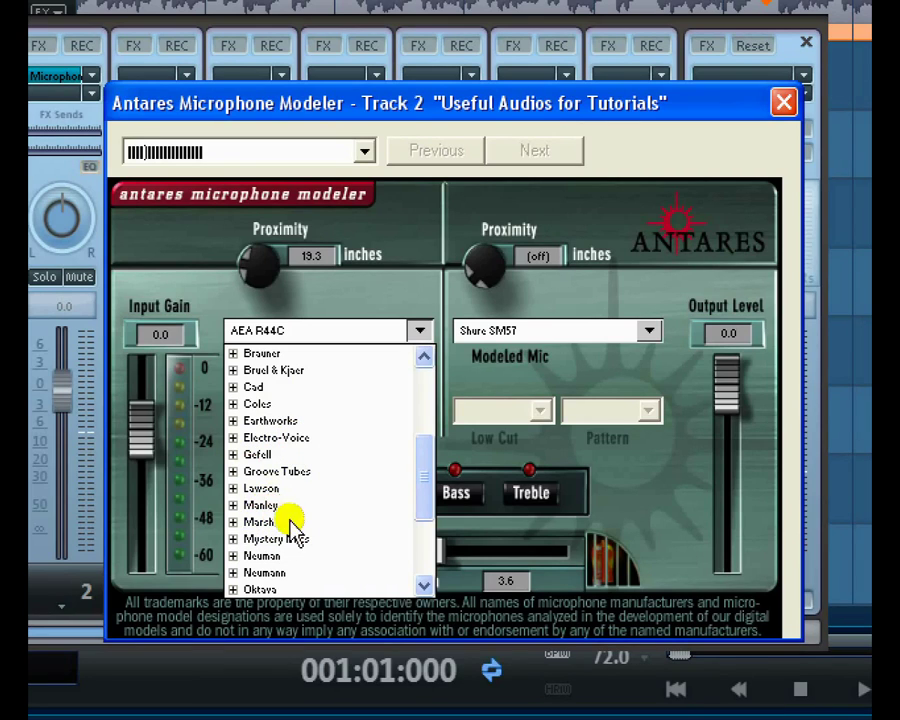
click(402, 296)
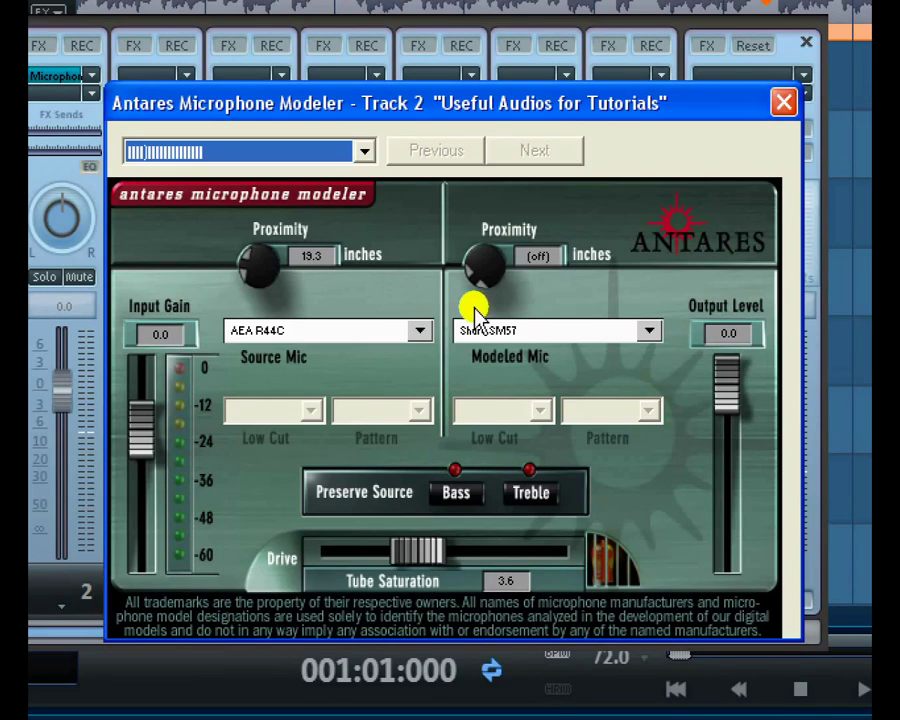
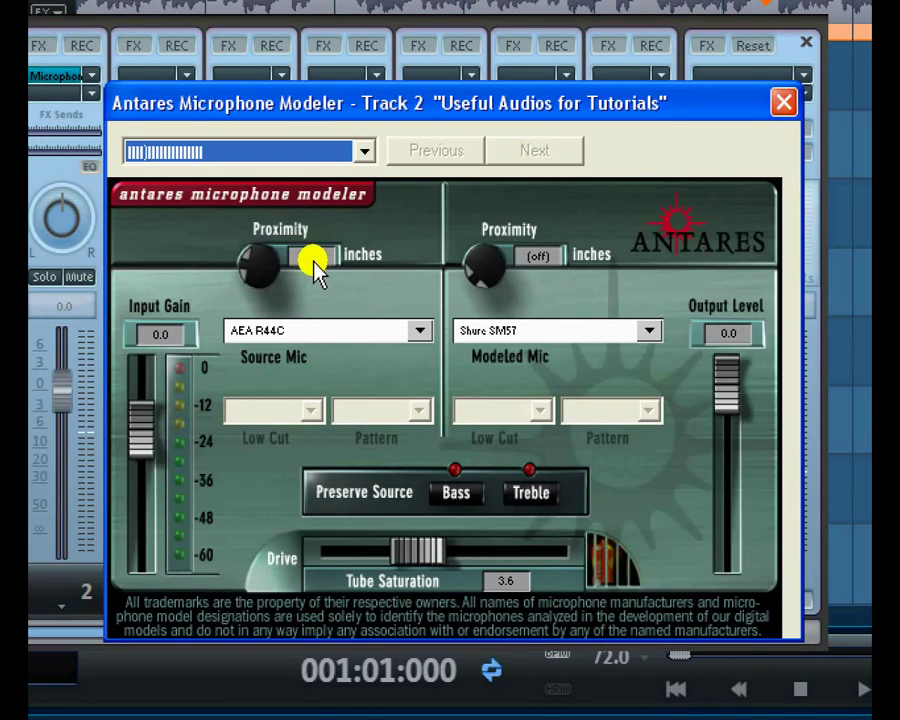
Step: Set the source microphone's proximity to 6.0 inches
click(312, 260)
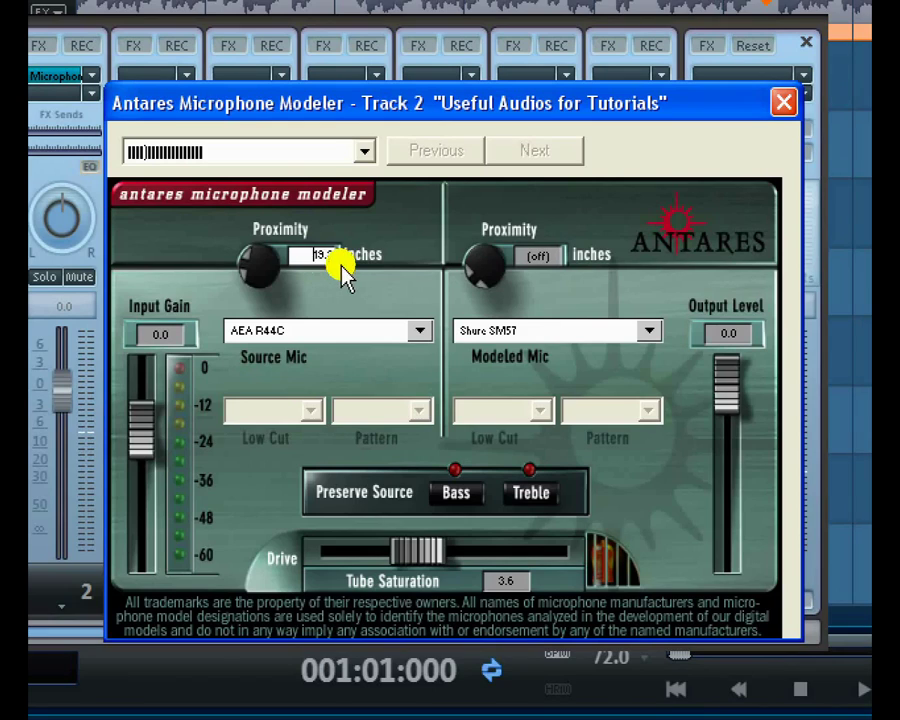
key(Return)
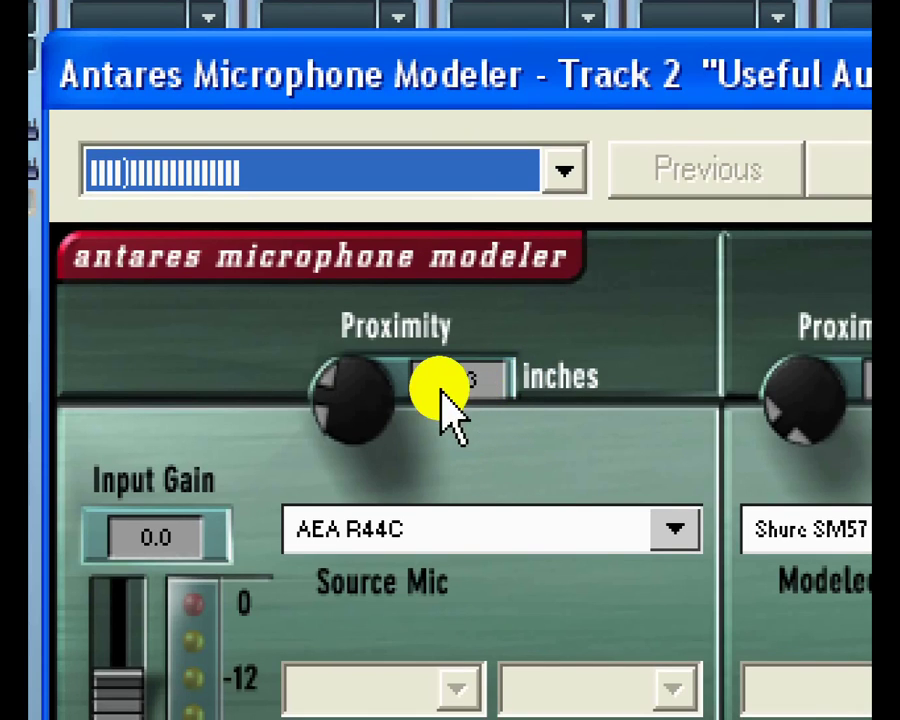
click(452, 380)
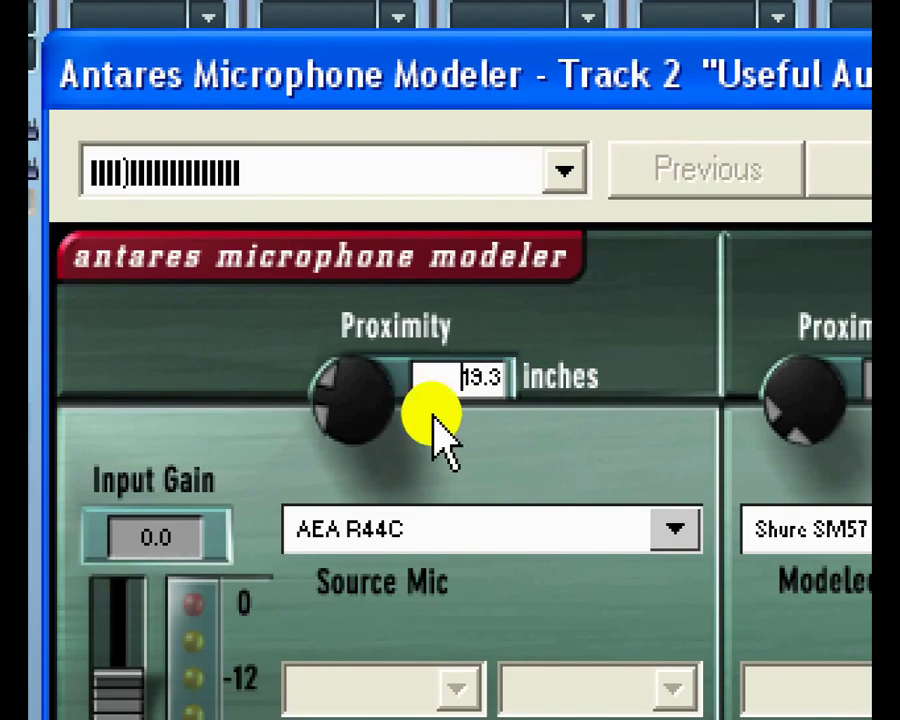
drag(348, 416, 345, 432)
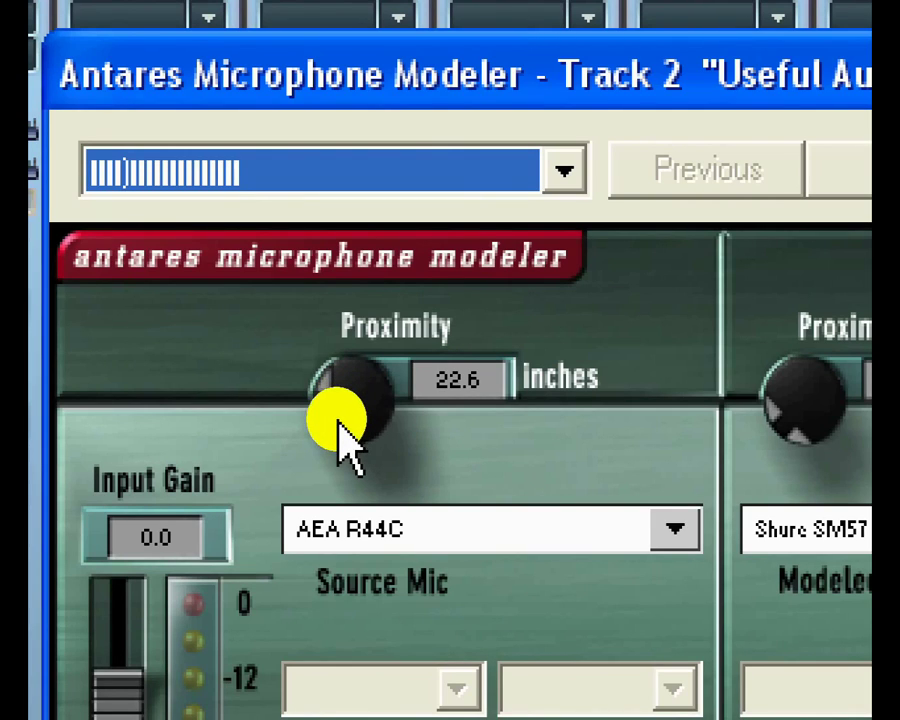
drag(340, 426, 348, 321)
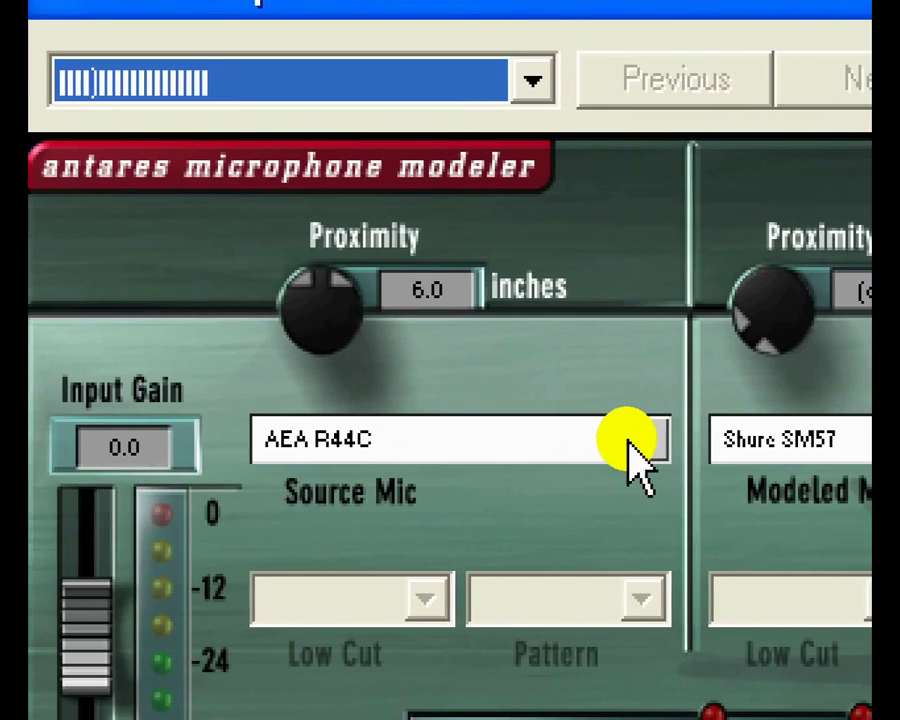
Step: Check the AEA R44C entry in the source microphone list and try toggling the Preserve Source Bass option
click(668, 458)
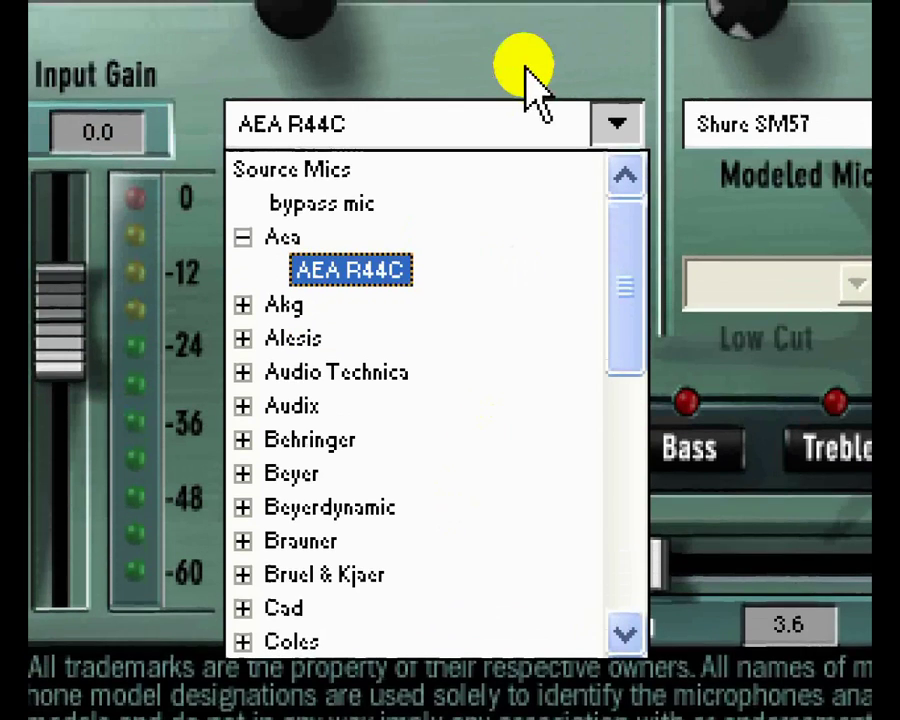
click(527, 75)
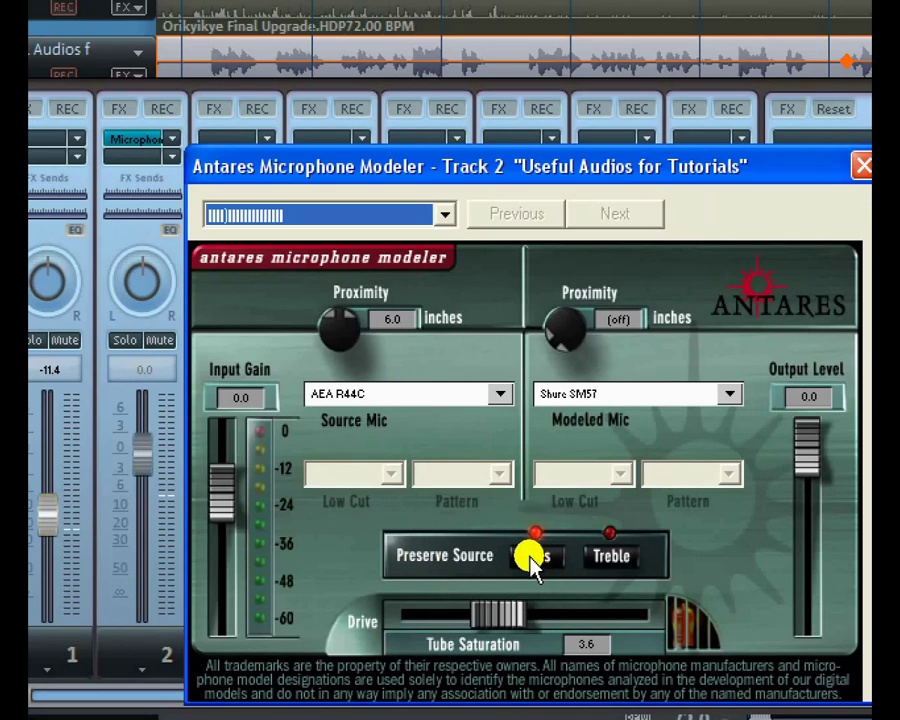
click(533, 558)
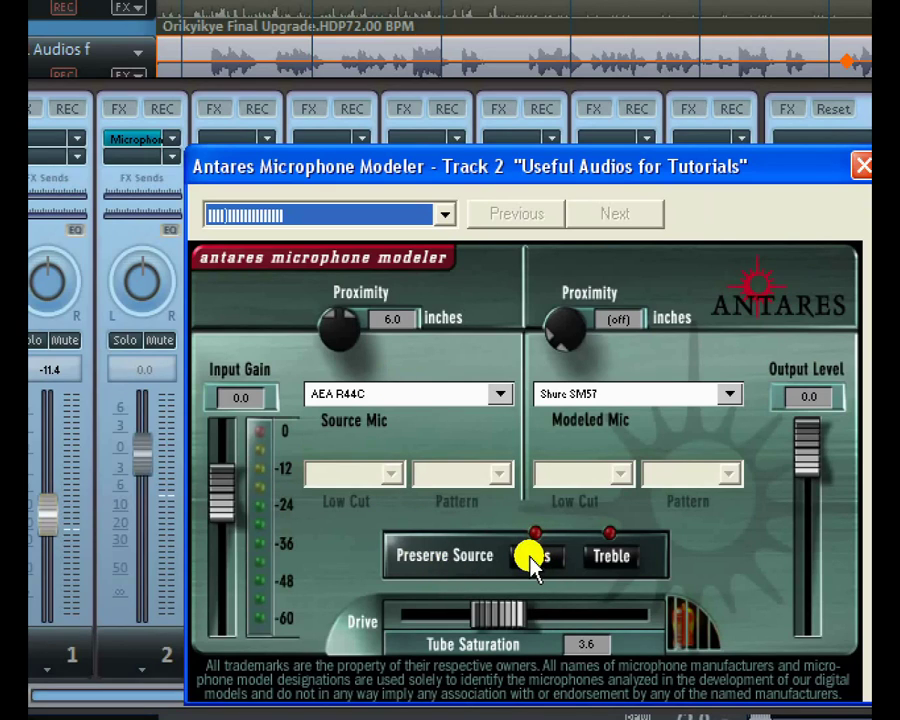
click(500, 397)
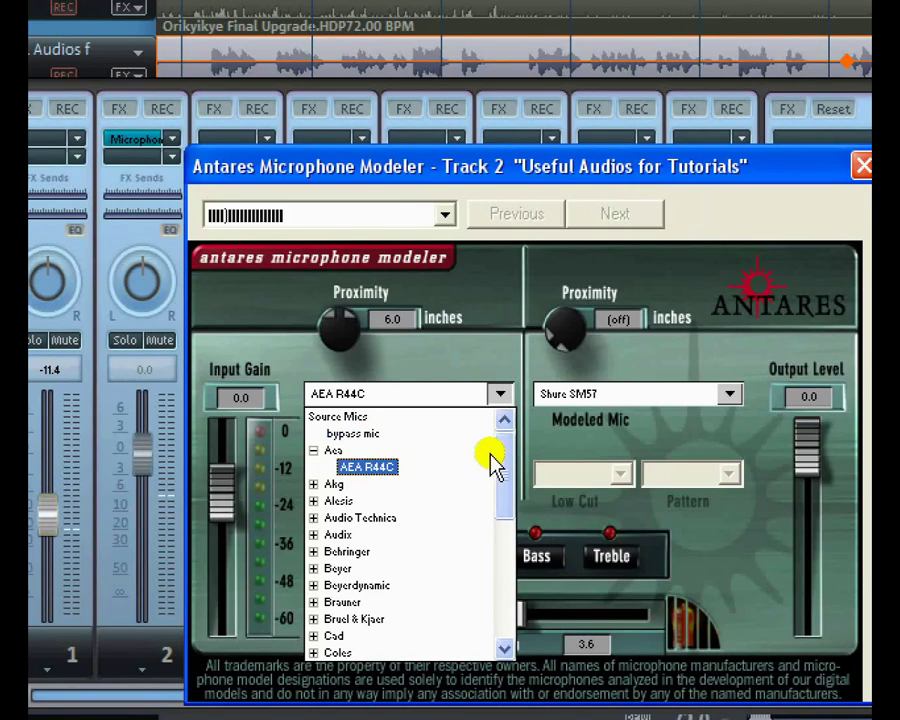
mouse_move(505, 466)
mouse_down()
mouse_move(500, 607)
mouse_move(490, 493)
mouse_move(498, 446)
mouse_up()
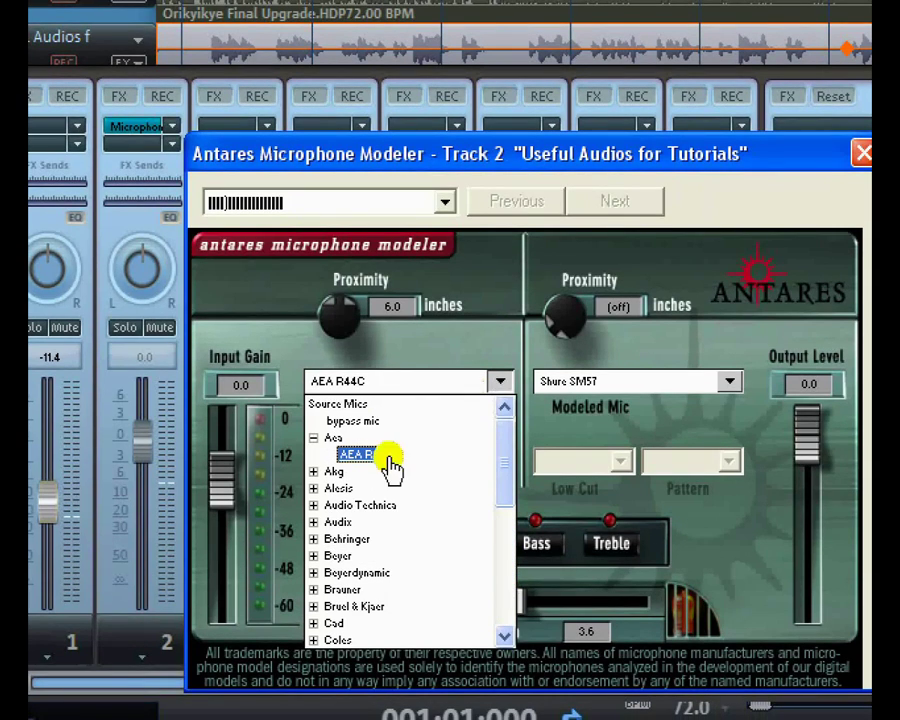
click(463, 336)
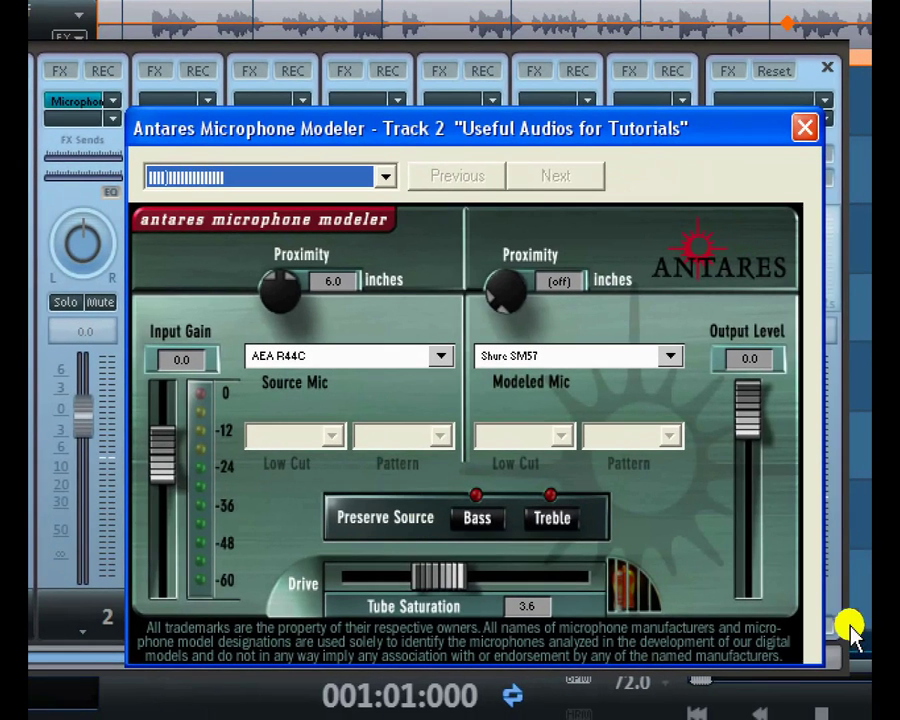
Step: Try the Preserve Source options for both Bass and Treble
click(474, 517)
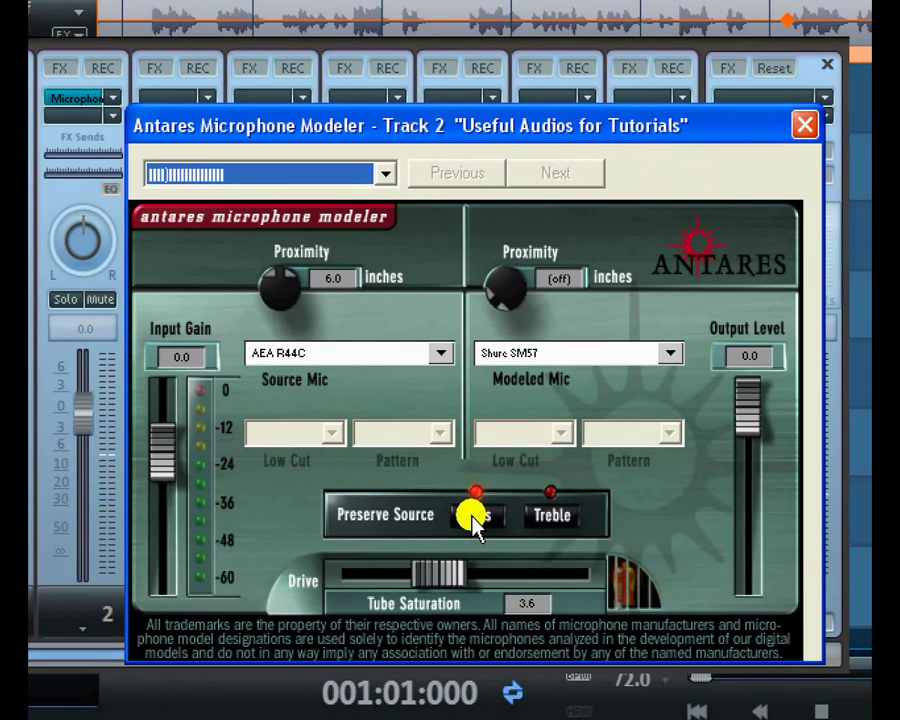
click(553, 513)
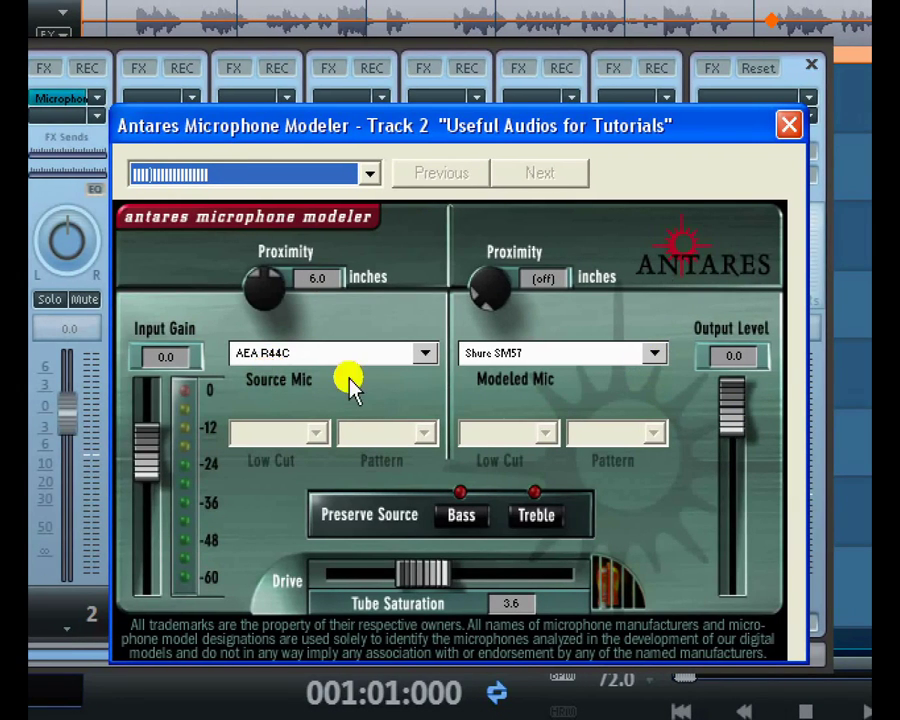
Step: Review the chosen AEA R44C source microphone and the Shure models available as the modeled microphone
click(425, 353)
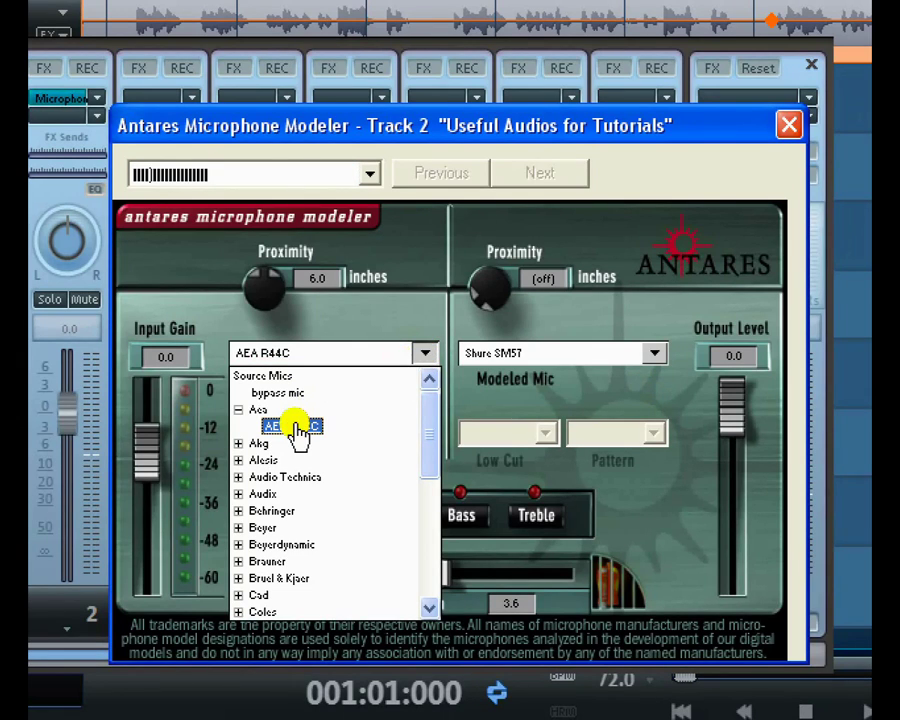
click(330, 348)
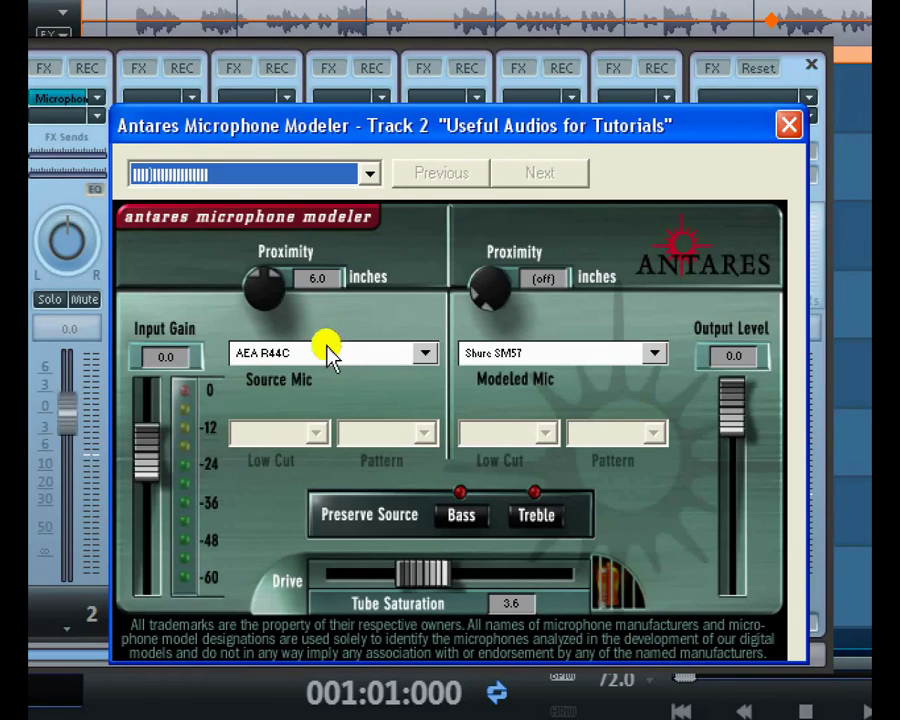
click(653, 356)
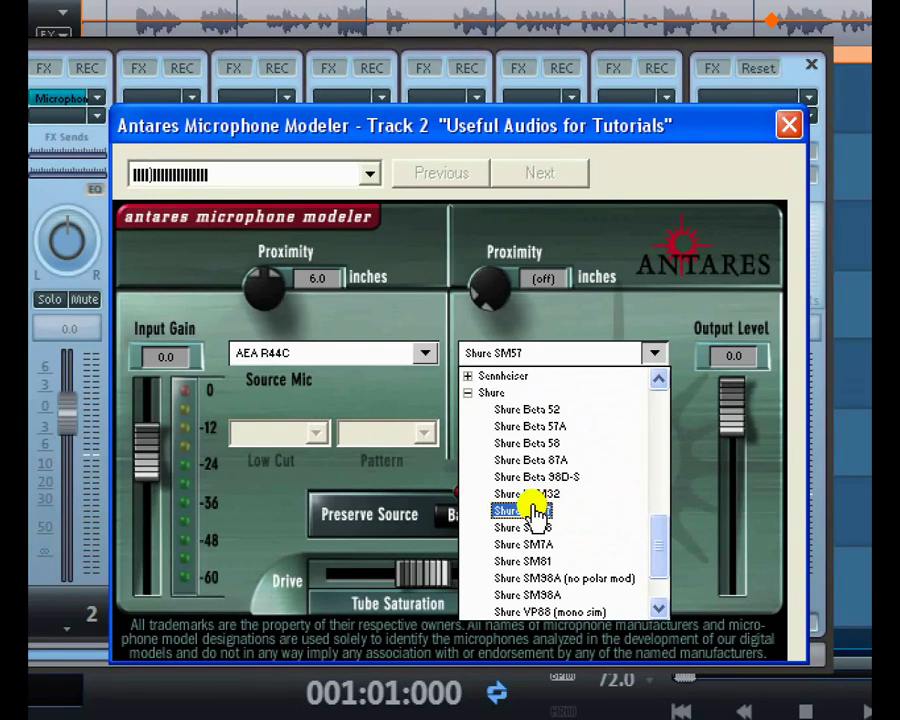
click(641, 315)
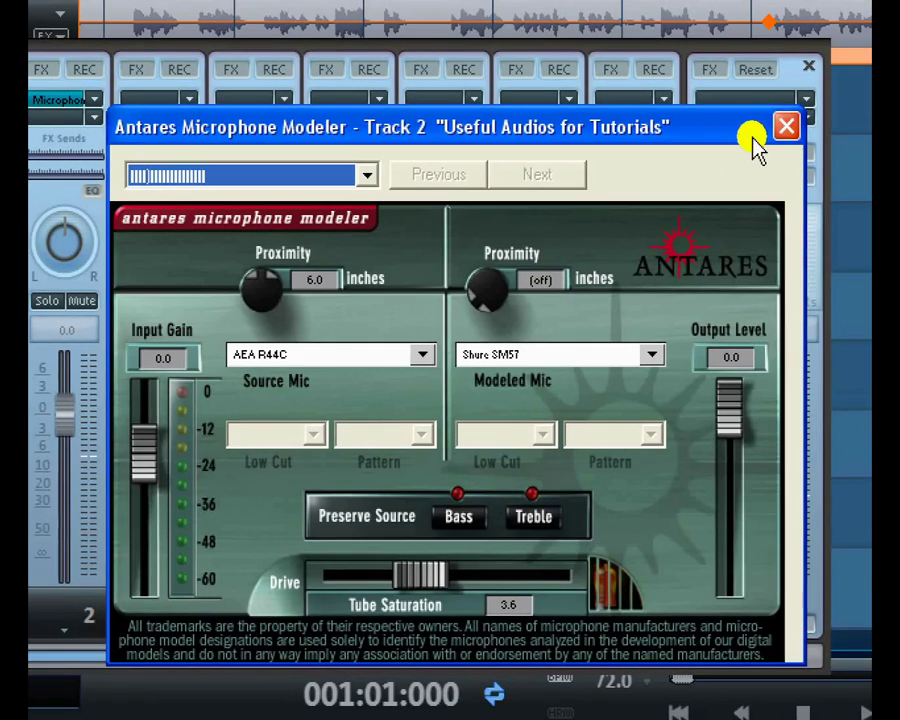
Step: Close the Microphone Modeler and play back the project to listen to the processed vocal
click(789, 124)
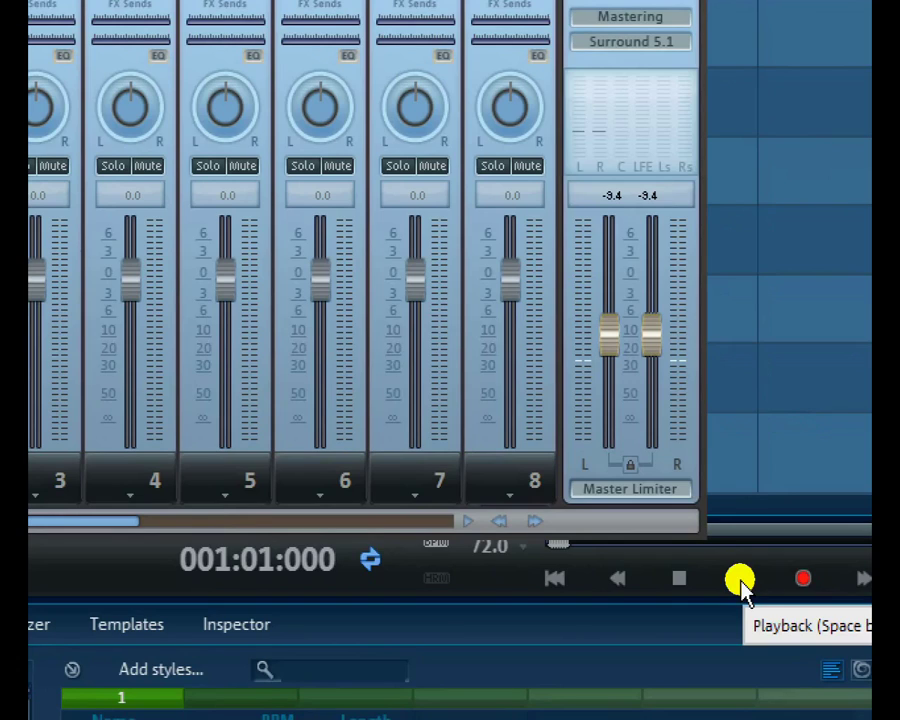
click(740, 585)
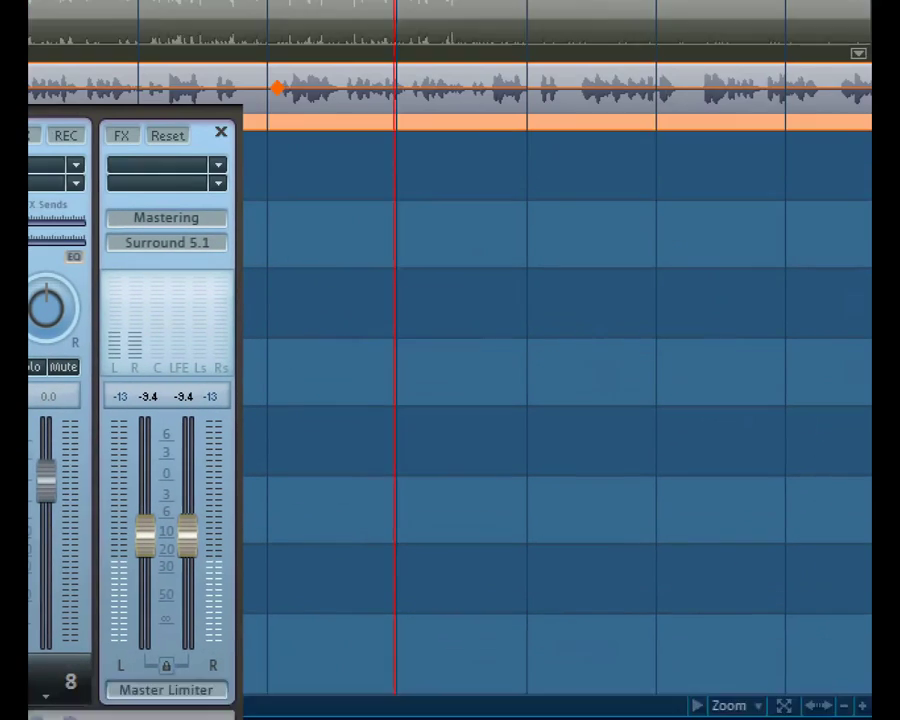
click(214, 696)
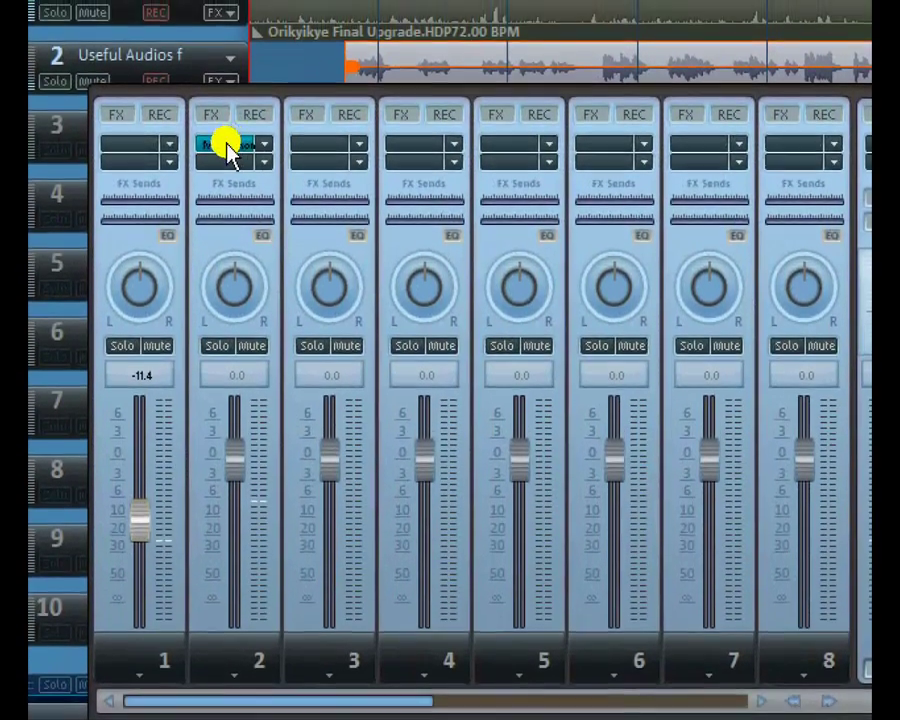
Step: Reopen the Microphone Modeler on track 2 beside the channel strips and check its input level during playback, ending with playback stopped
click(228, 148)
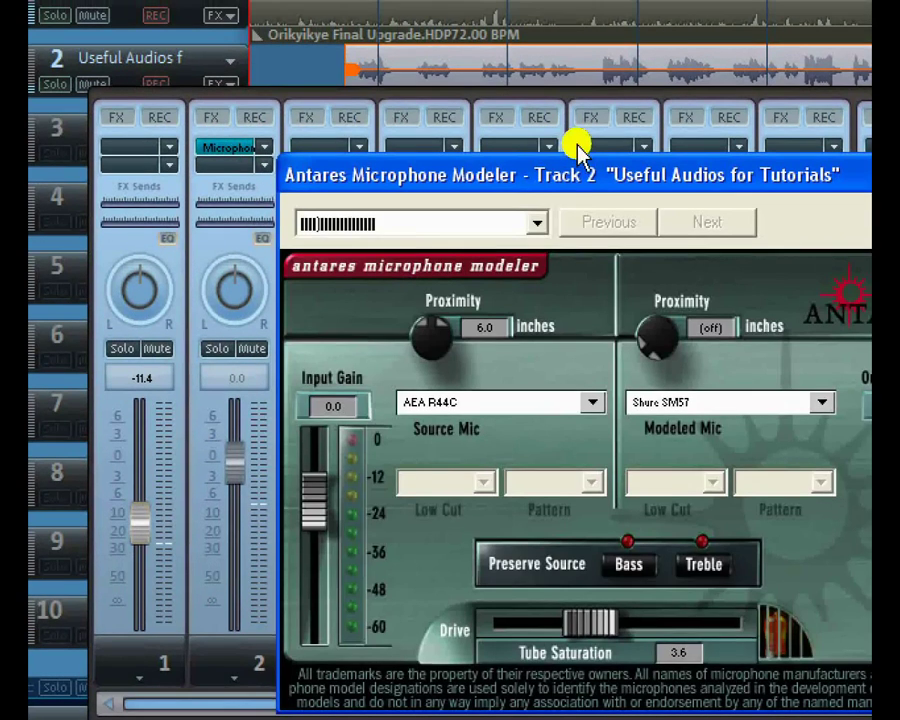
drag(578, 180, 844, 170)
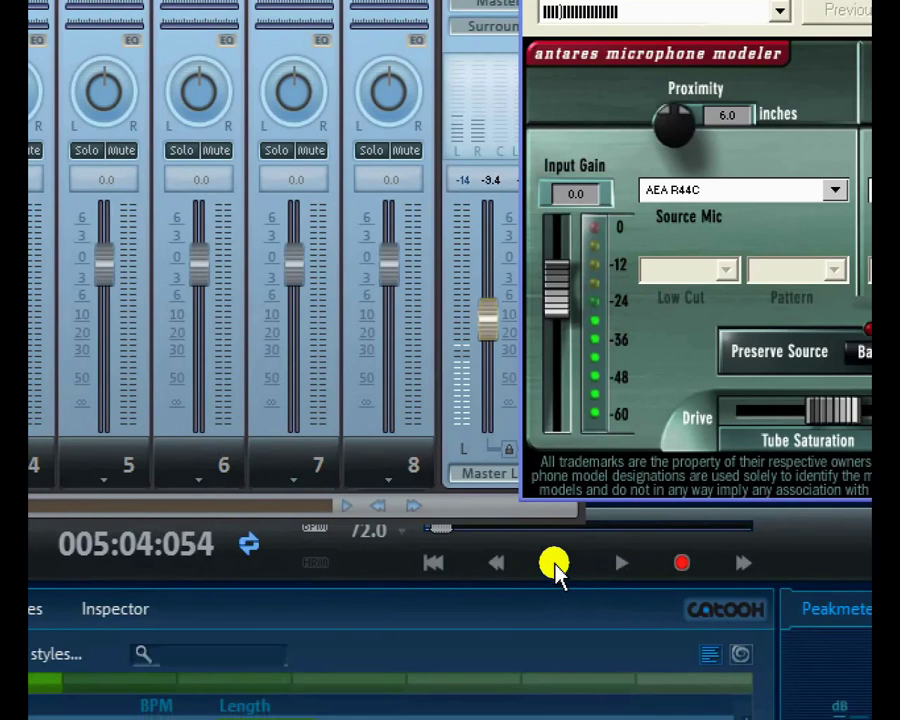
click(555, 566)
click(553, 564)
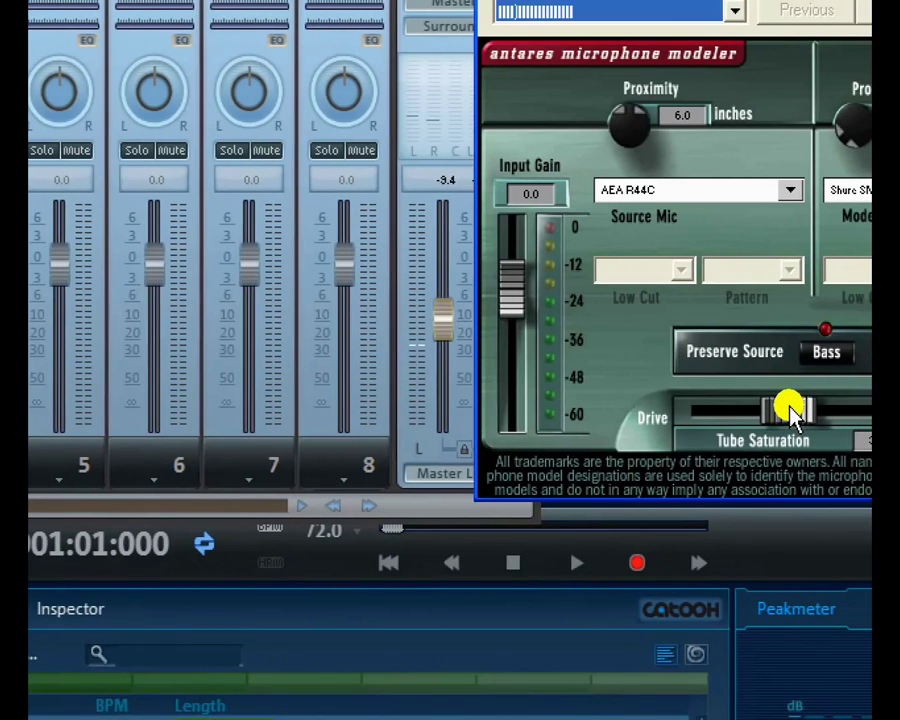
Step: Lower the tube saturation drive to its minimum and raise it to about 3.2
drag(790, 410, 716, 410)
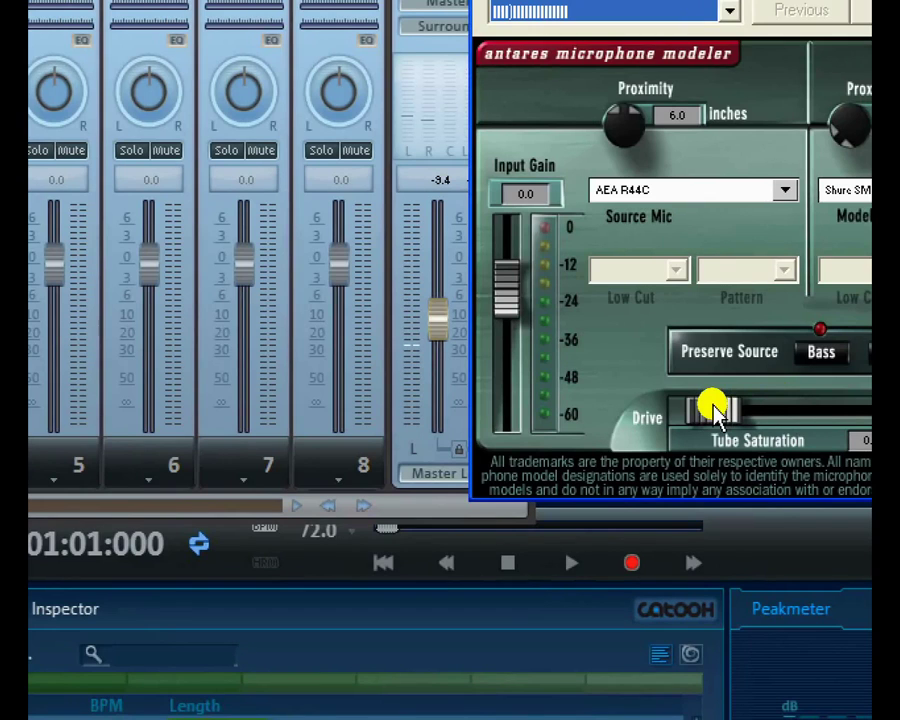
drag(712, 408, 789, 408)
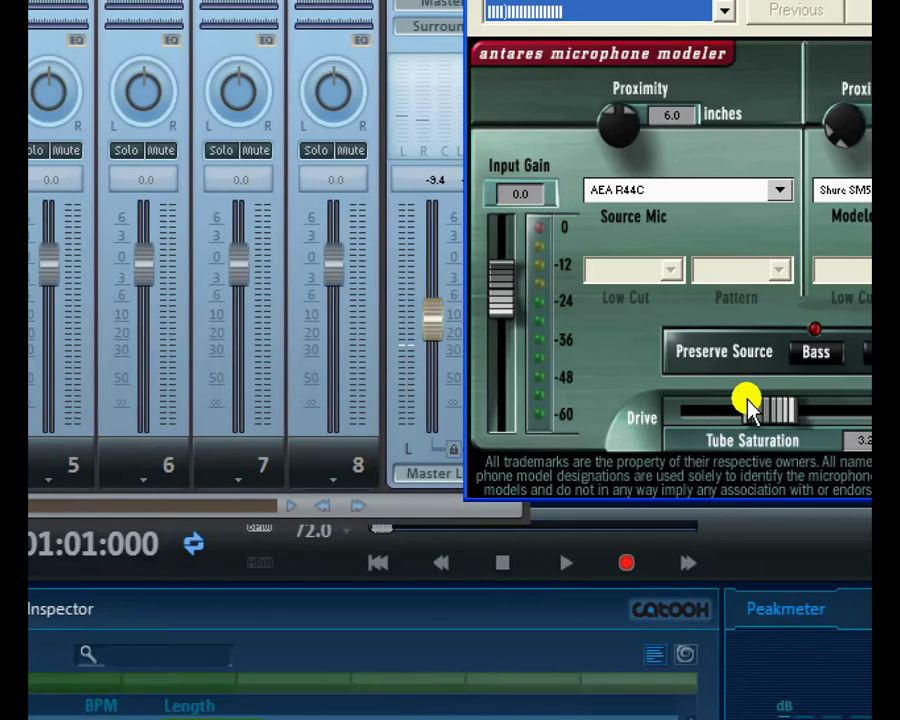
Step: Lower the tube saturation drive to 2.5, bring it back to 3.2 and settle it at 3.6
drag(747, 404, 756, 404)
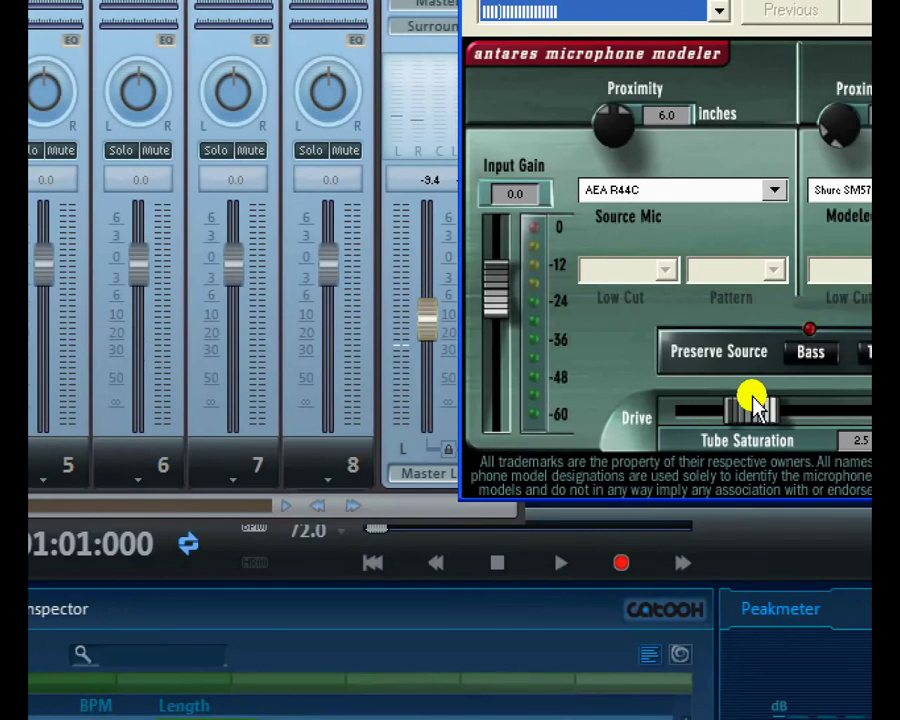
mouse_move(754, 400)
mouse_down()
mouse_move(806, 396)
mouse_move(757, 388)
mouse_up()
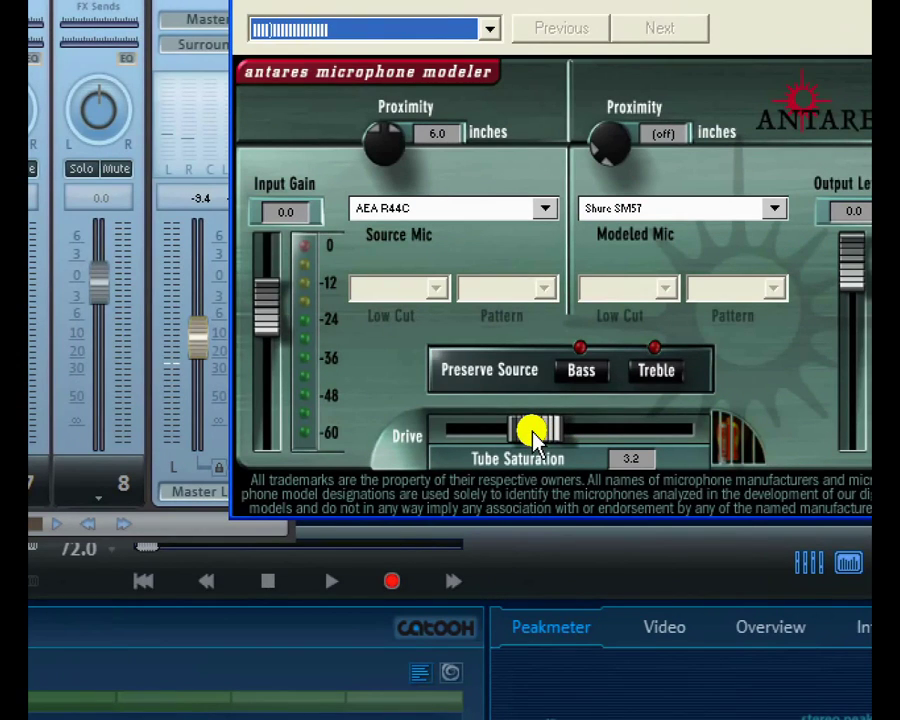
drag(533, 430, 539, 429)
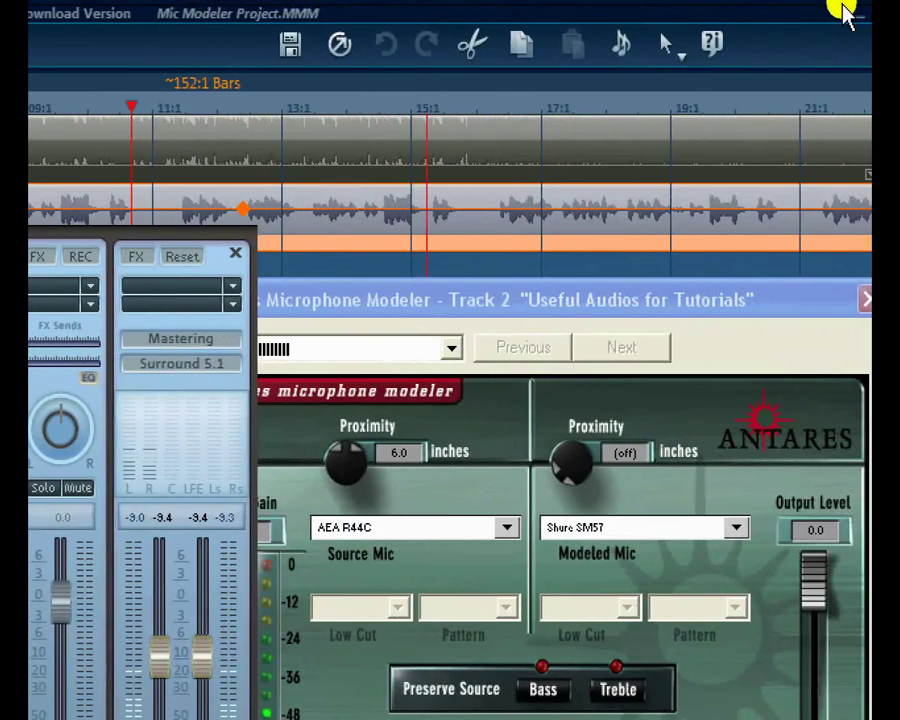
Step: Choose Rode NT1 as the modeled microphone and raise the input gain to 3.8 before settling it at 2.3
click(652, 305)
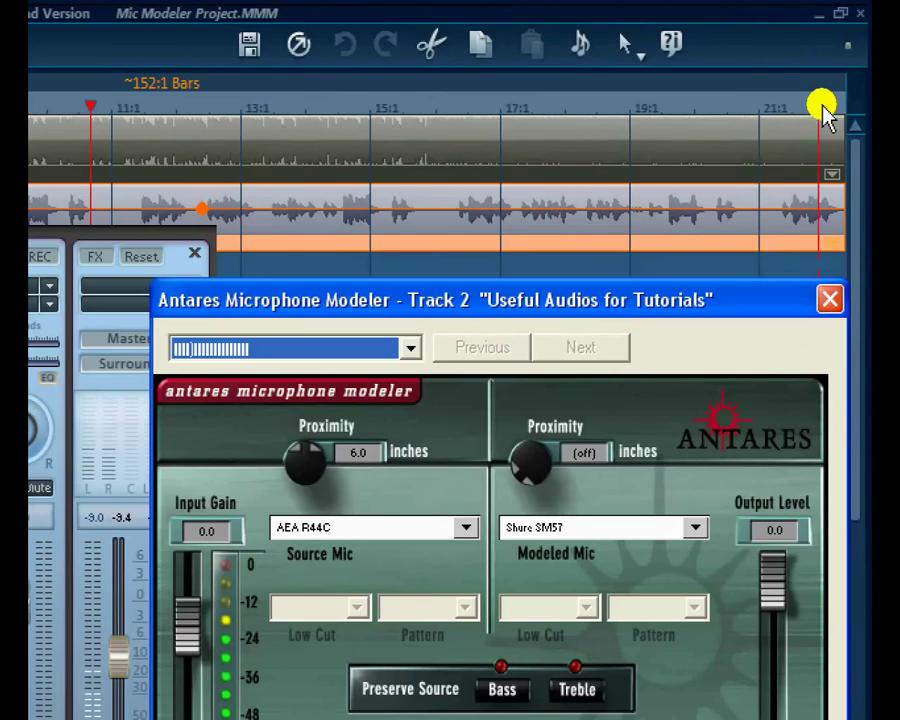
scroll(684, 150, right, 5)
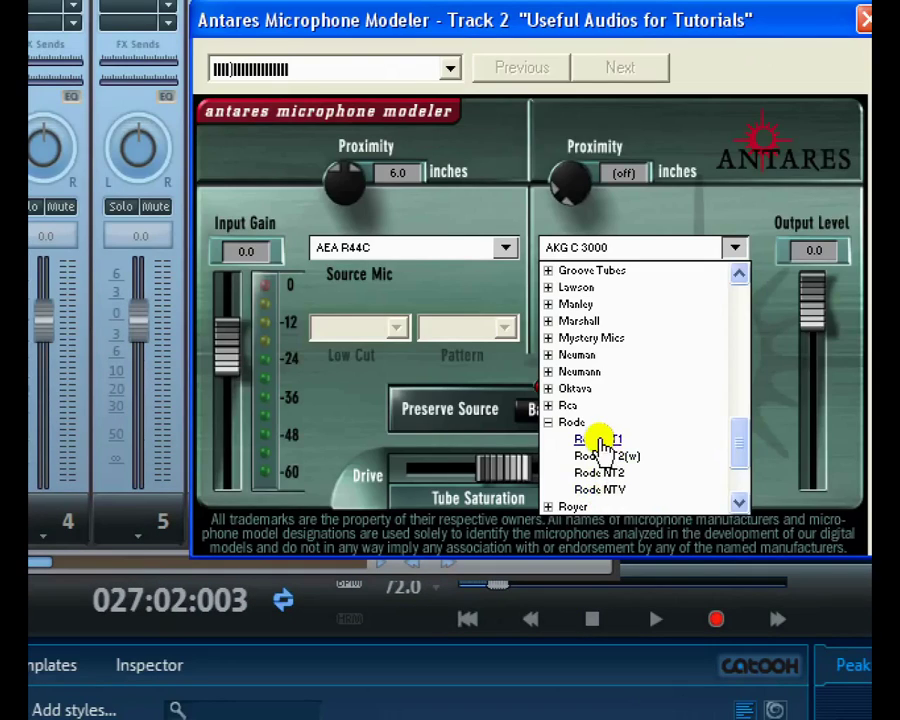
click(600, 440)
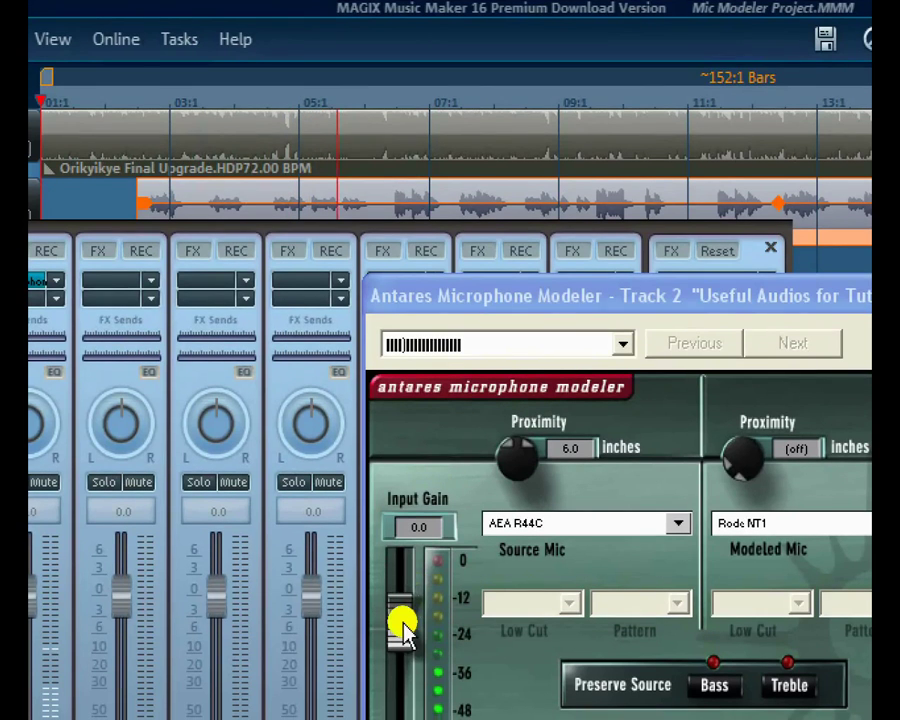
drag(402, 625, 404, 617)
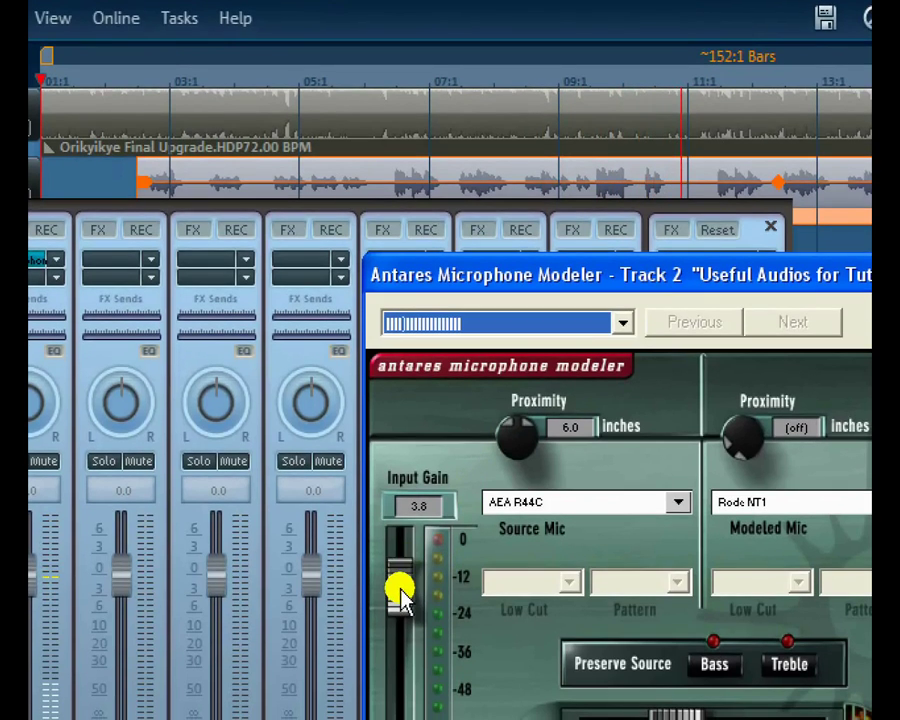
drag(399, 596, 397, 603)
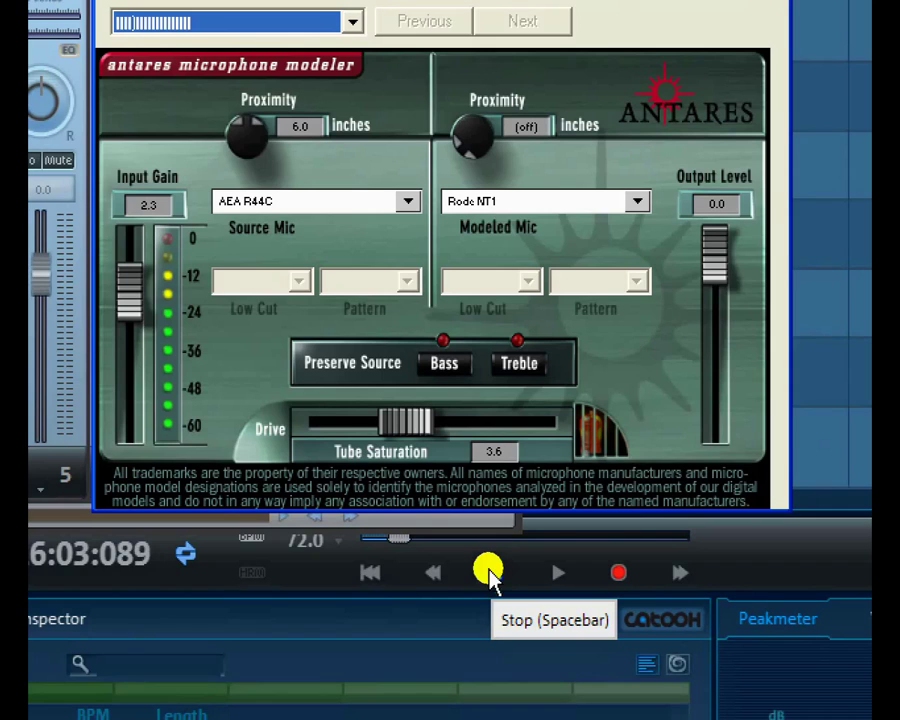
Step: Try a proximity of 30.8 inches for the modeled microphone and return it to off
drag(462, 141, 455, 134)
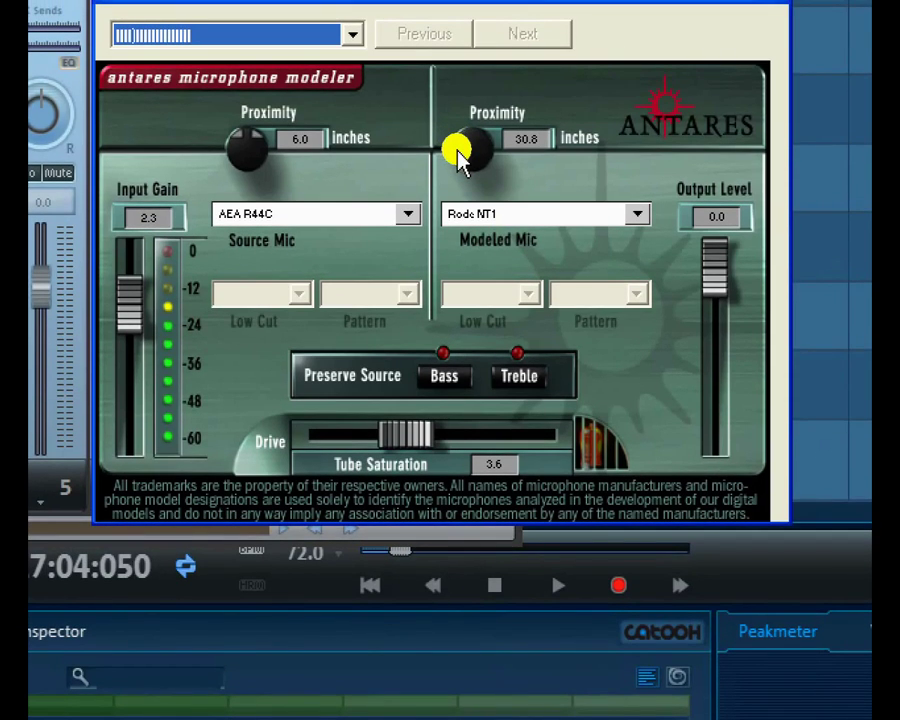
drag(456, 152, 457, 170)
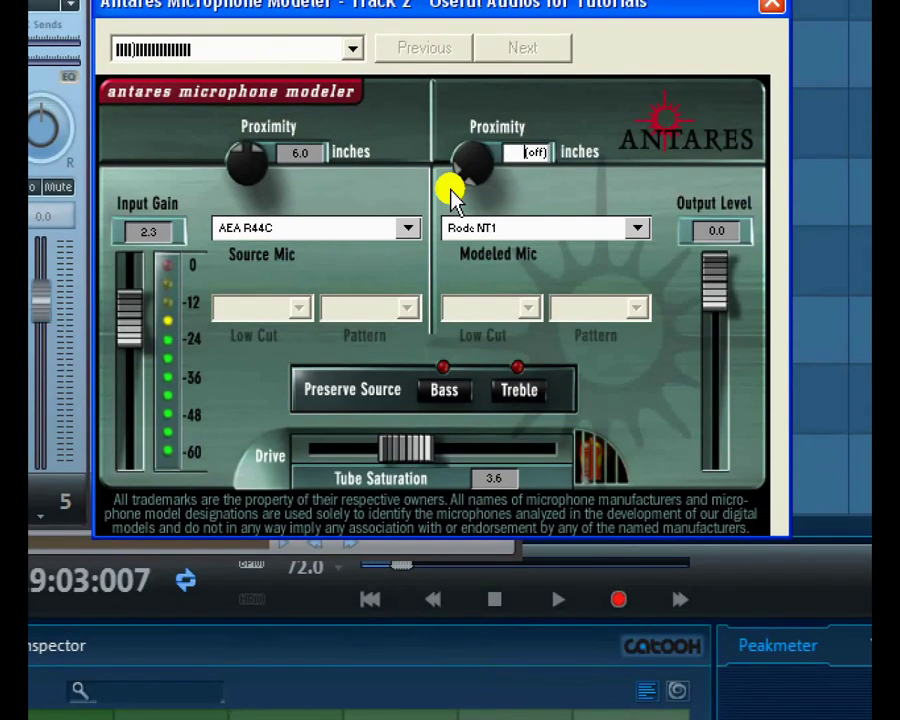
click(412, 568)
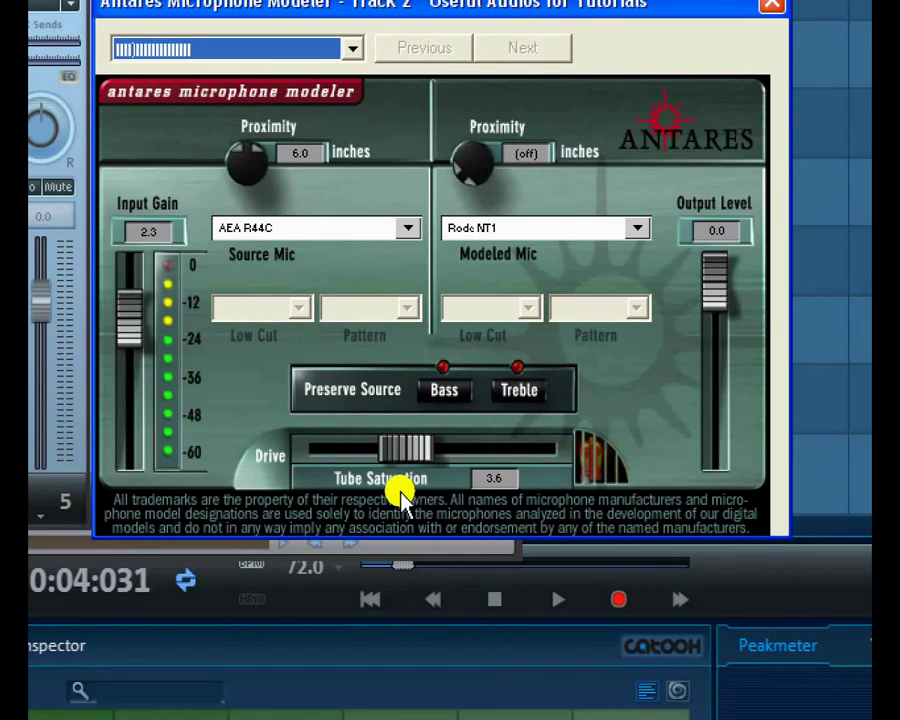
Step: Stop playback and play the project again from the start to listen to the vocal with the current Microphone Modeler settings
click(494, 599)
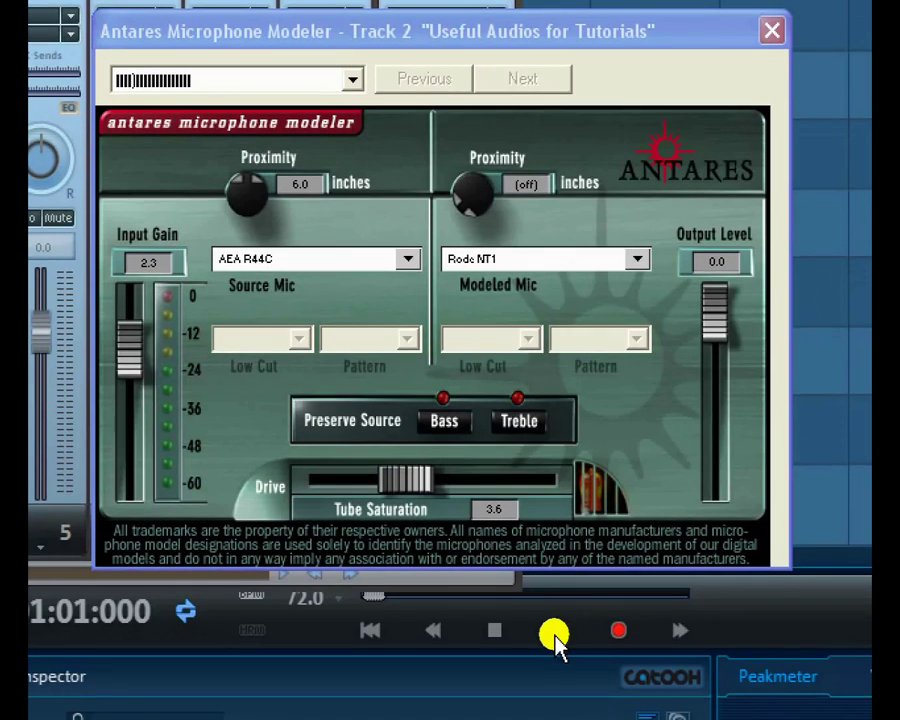
click(554, 642)
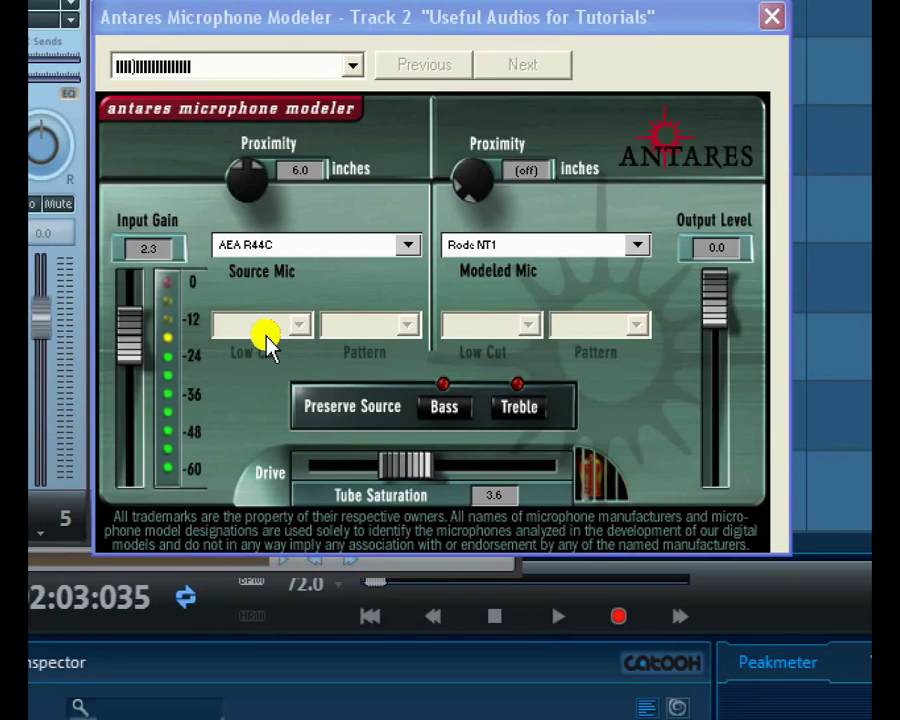
click(474, 282)
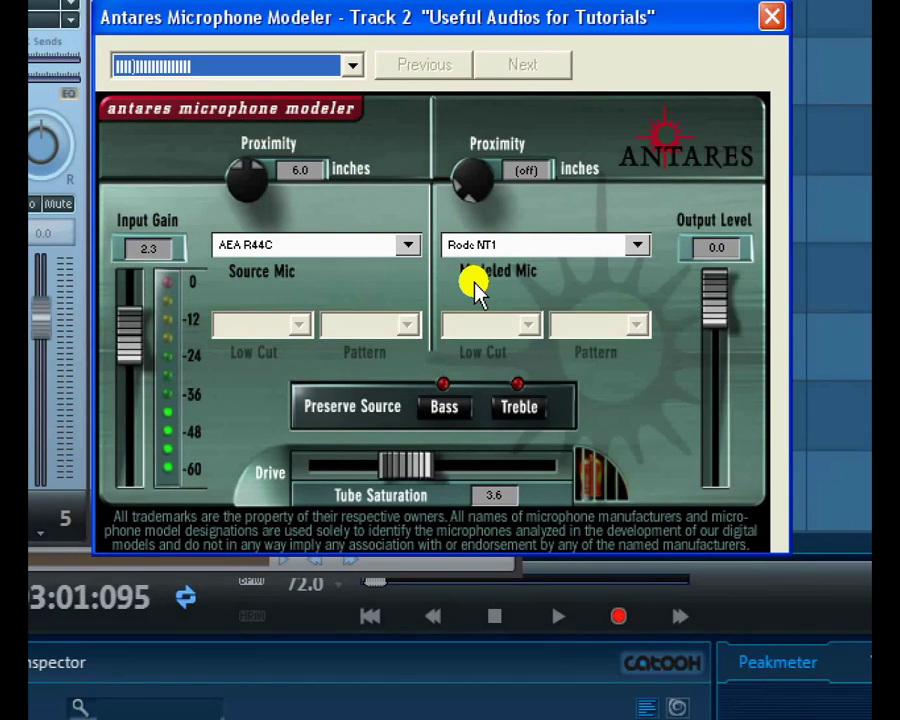